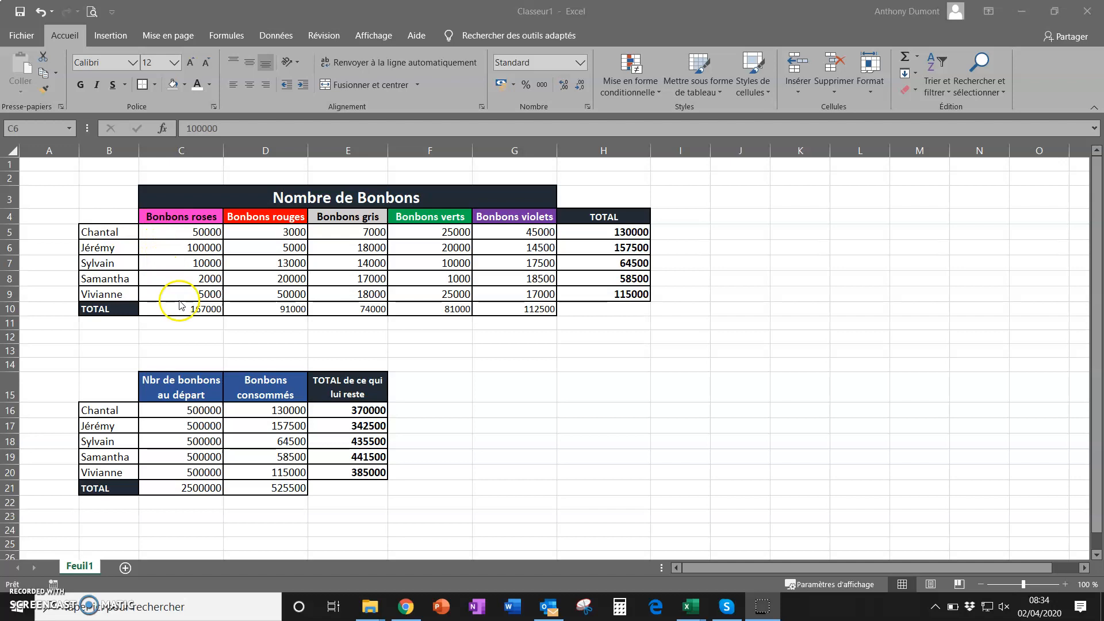
- Examine the candy quantities in C5:G9, checking how the large numbers read in the pink and red candy columns
left_click(181, 232)
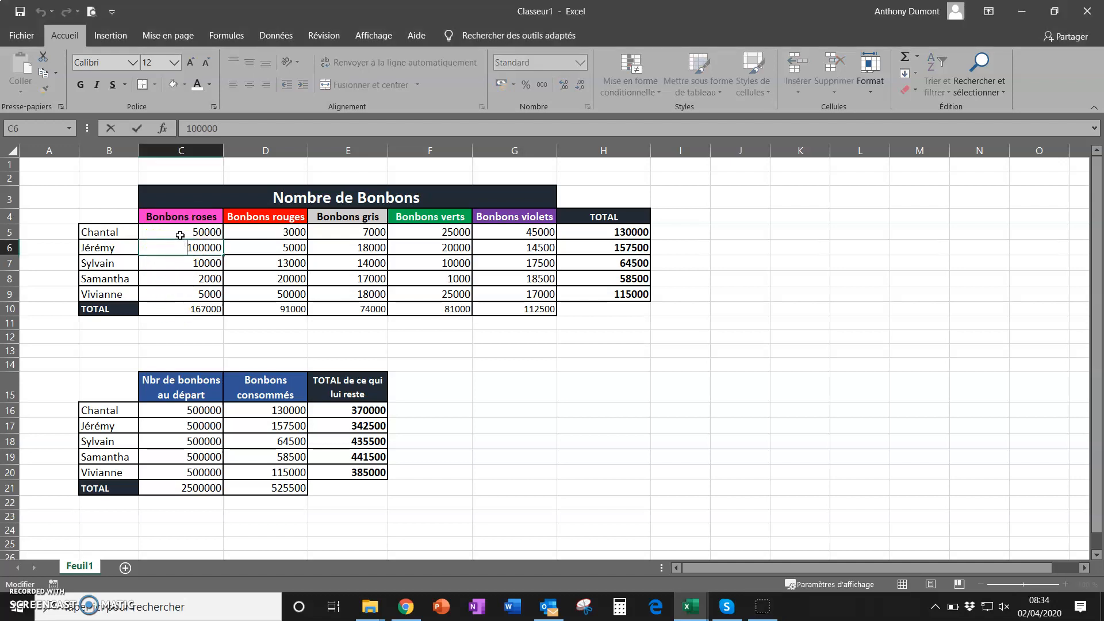
left_click_drag(181, 233, 495, 294)
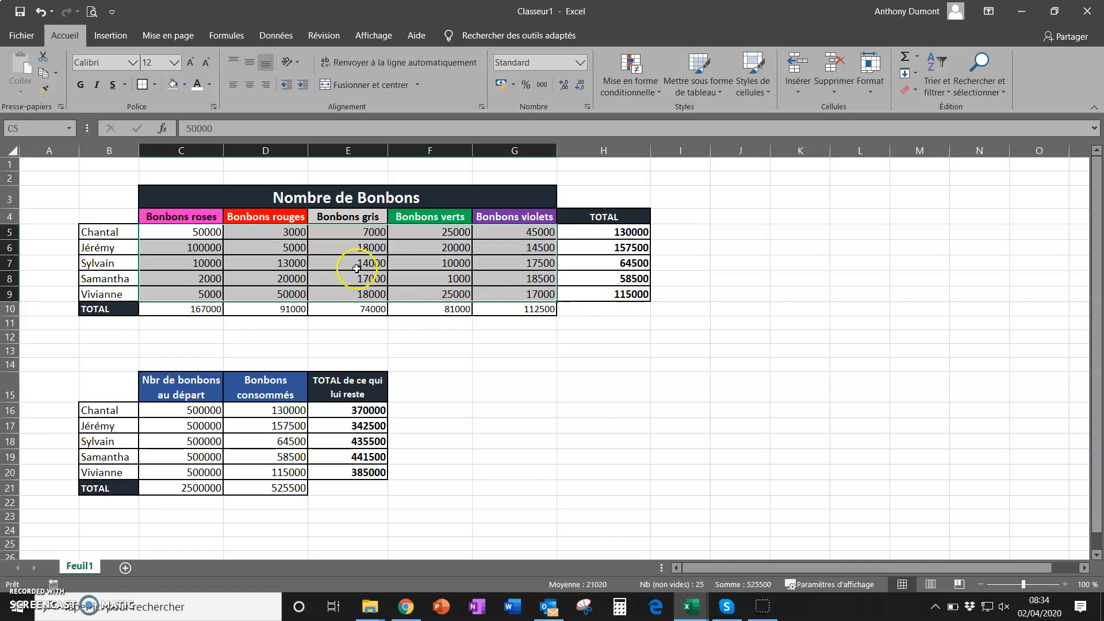
left_click(215, 245)
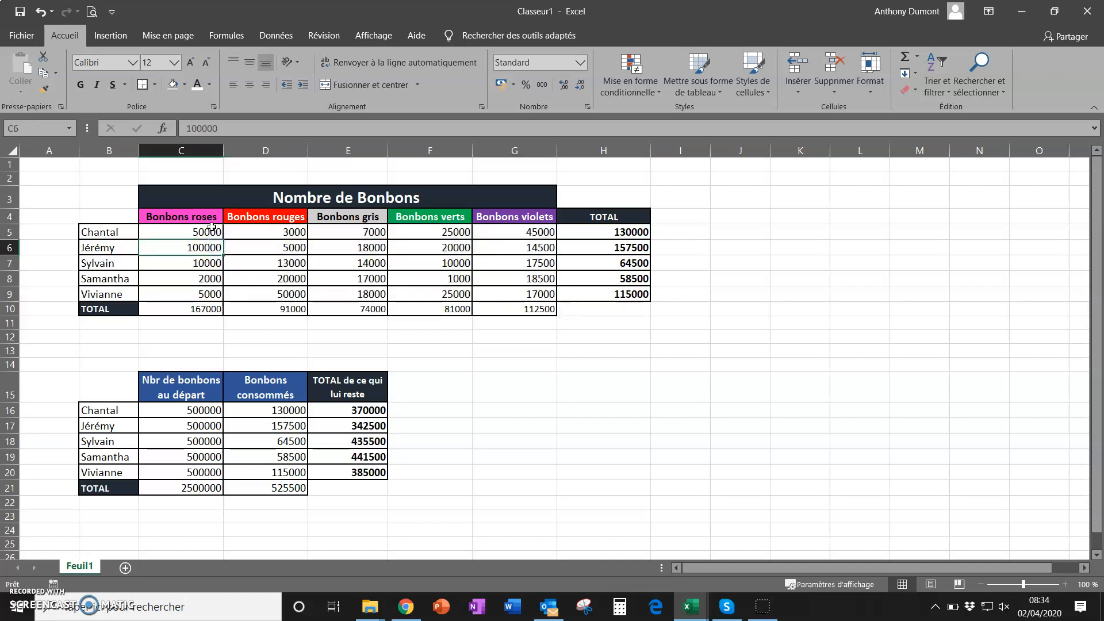
left_click(209, 246)
left_click(209, 264)
left_click(209, 279)
left_click(208, 294)
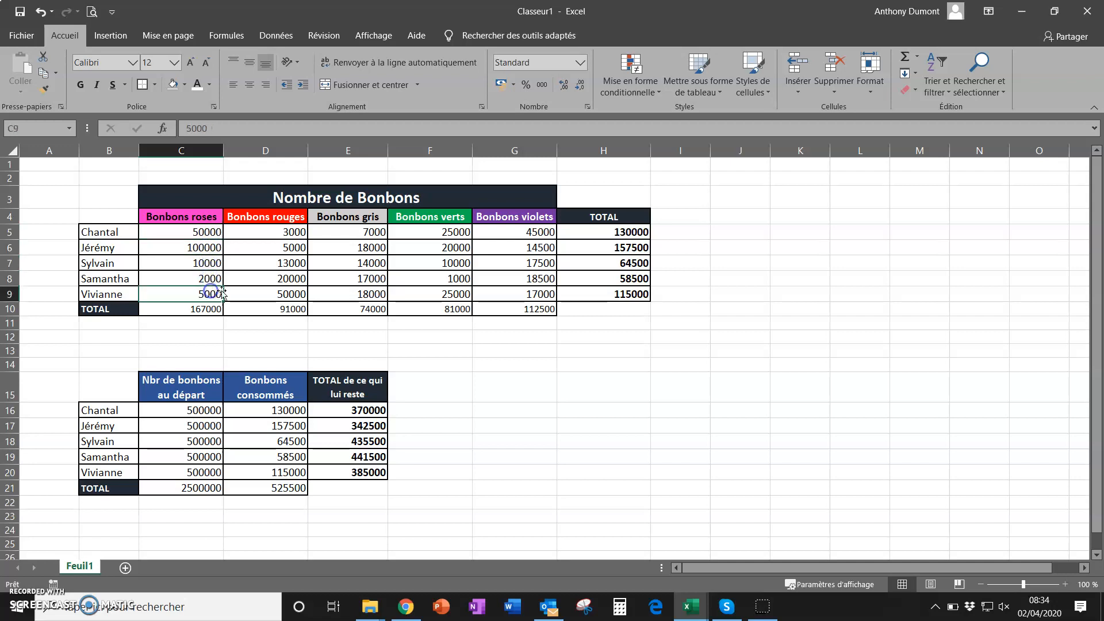
left_click(249, 293)
left_click(259, 278)
left_click(259, 263)
left_click(258, 245)
left_click(258, 232)
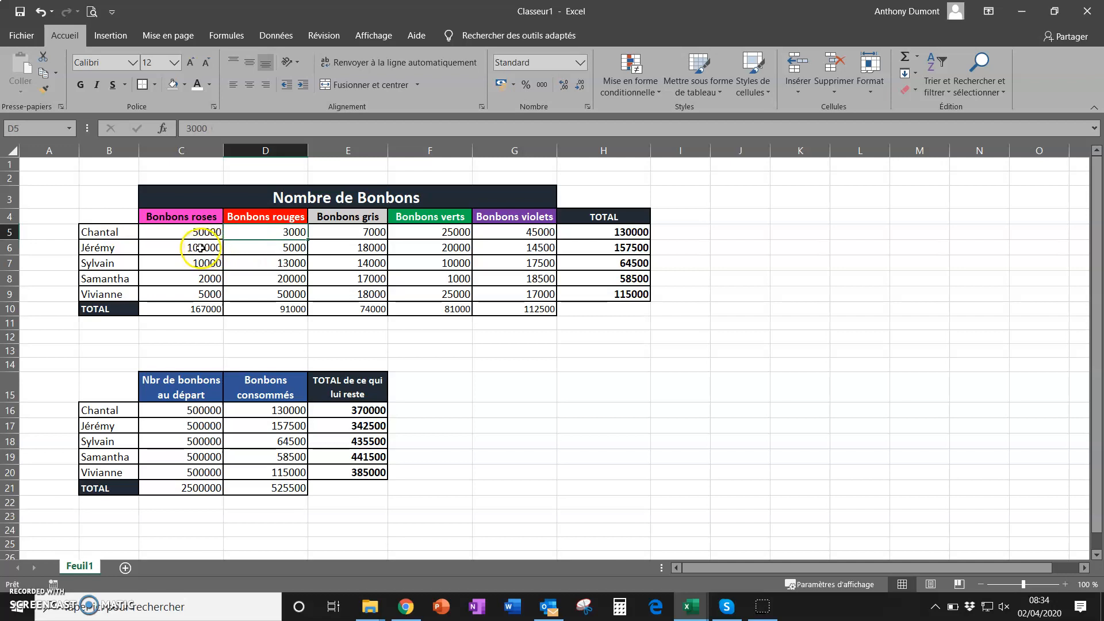
- Add a thousands space by hand to the values in C6 and D6, making them 100 000 and 5 000
left_click(200, 247)
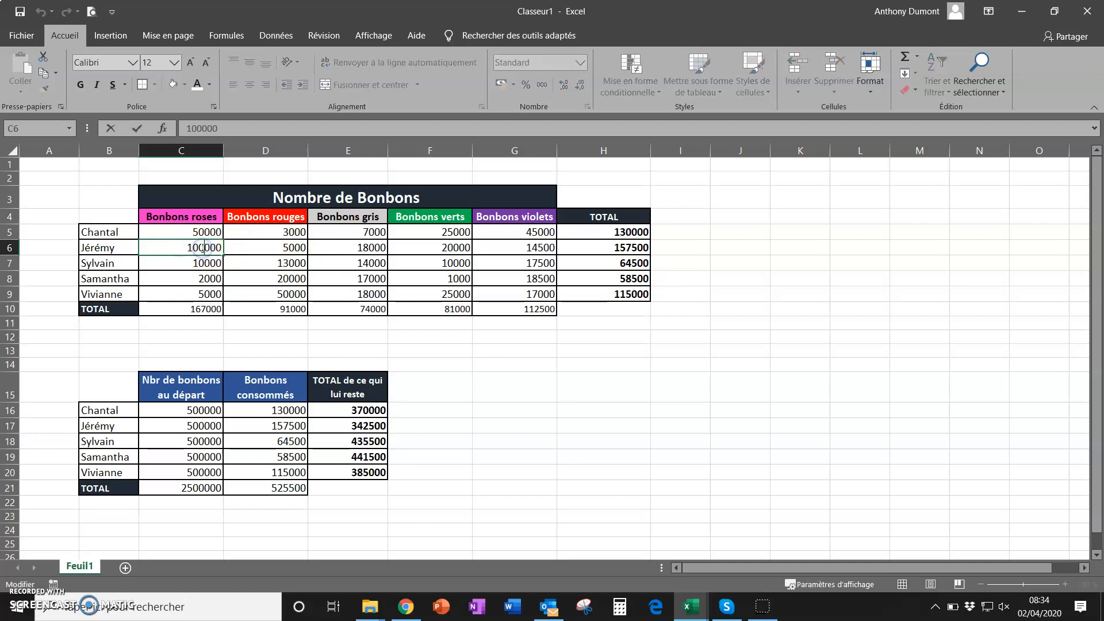
left_click(244, 273)
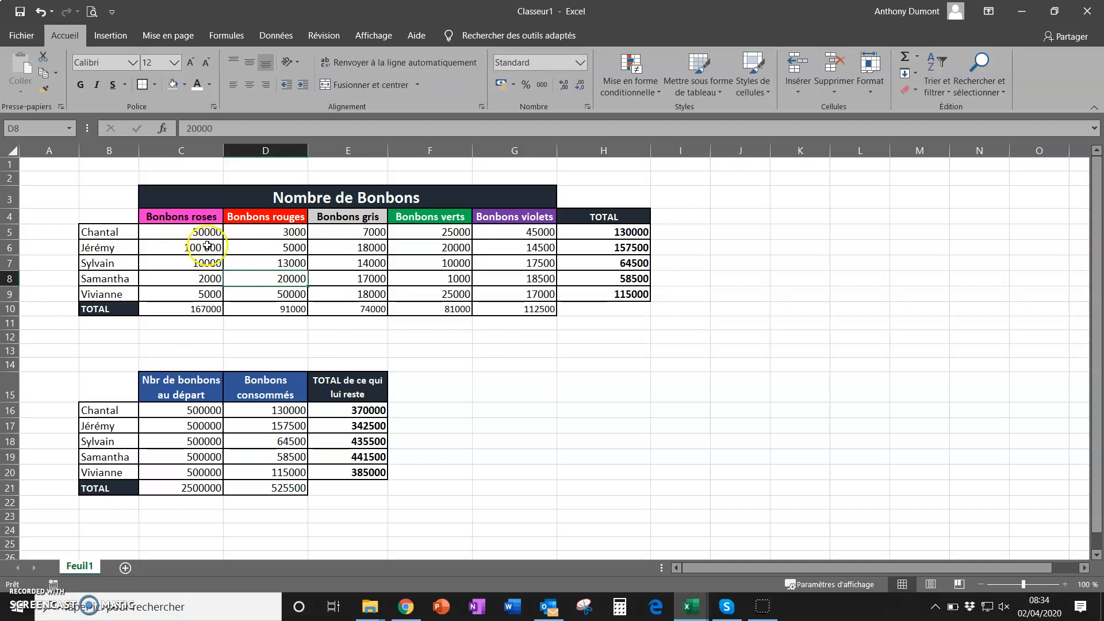
double_click(290, 247)
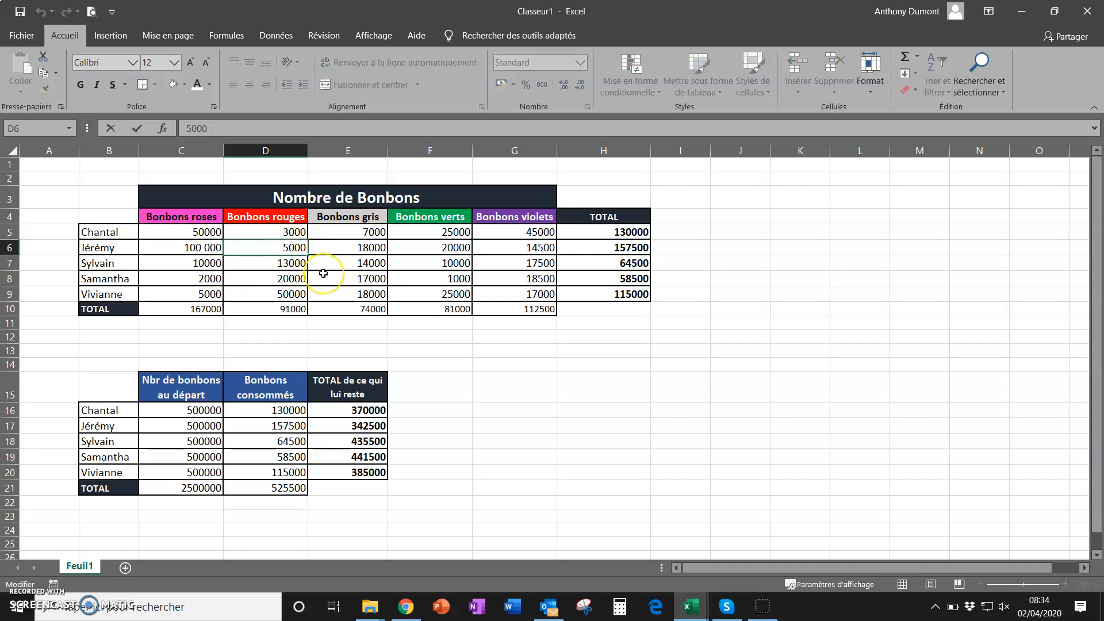
key("Tab")
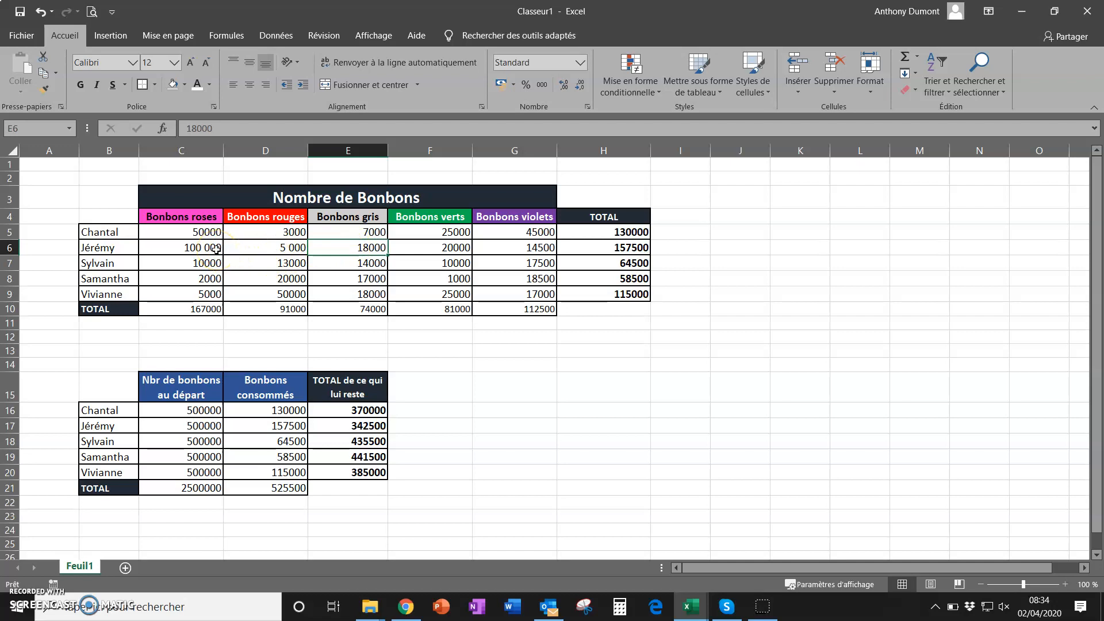
- Open the cell format settings for all values and totals of the first table, C5:H10
left_click_drag(167, 230, 577, 305)
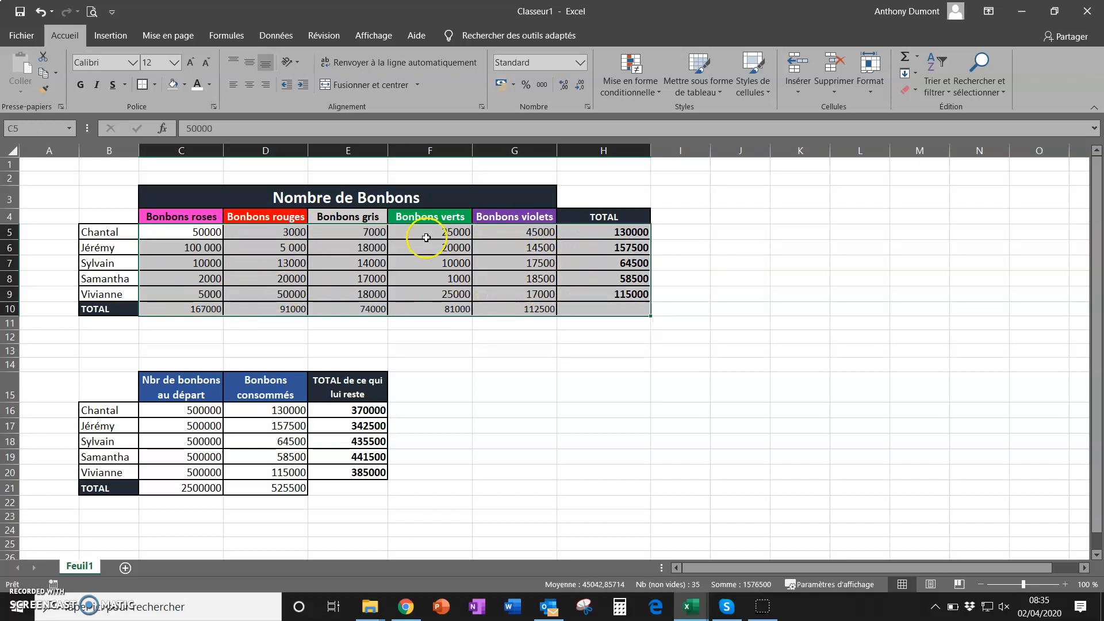
left_click(332, 347)
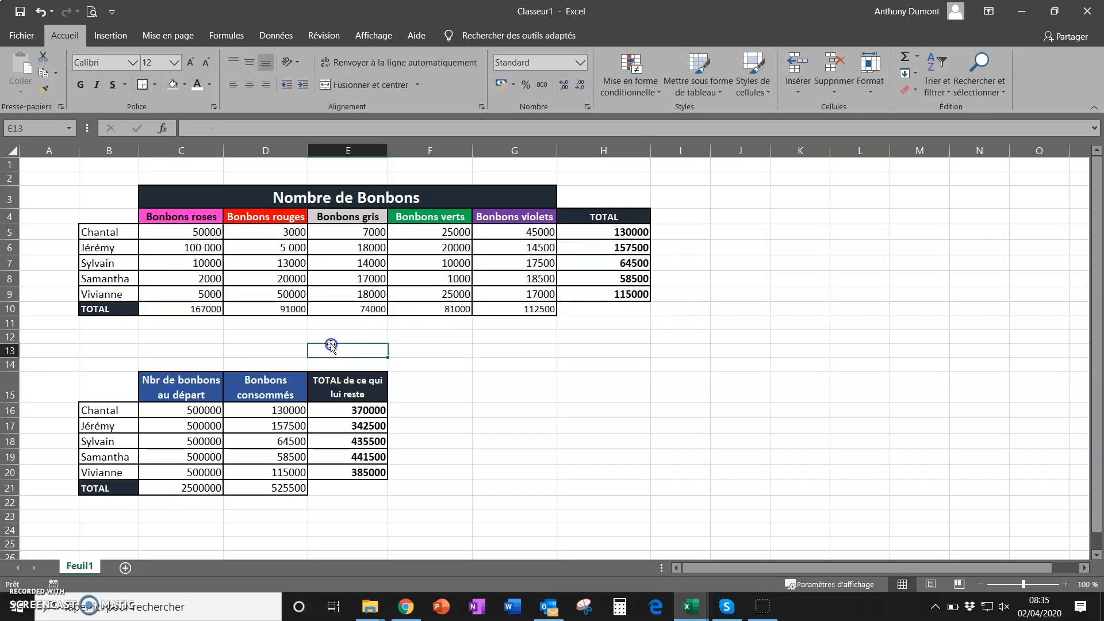
left_click_drag(190, 231, 592, 313)
right_click(325, 265)
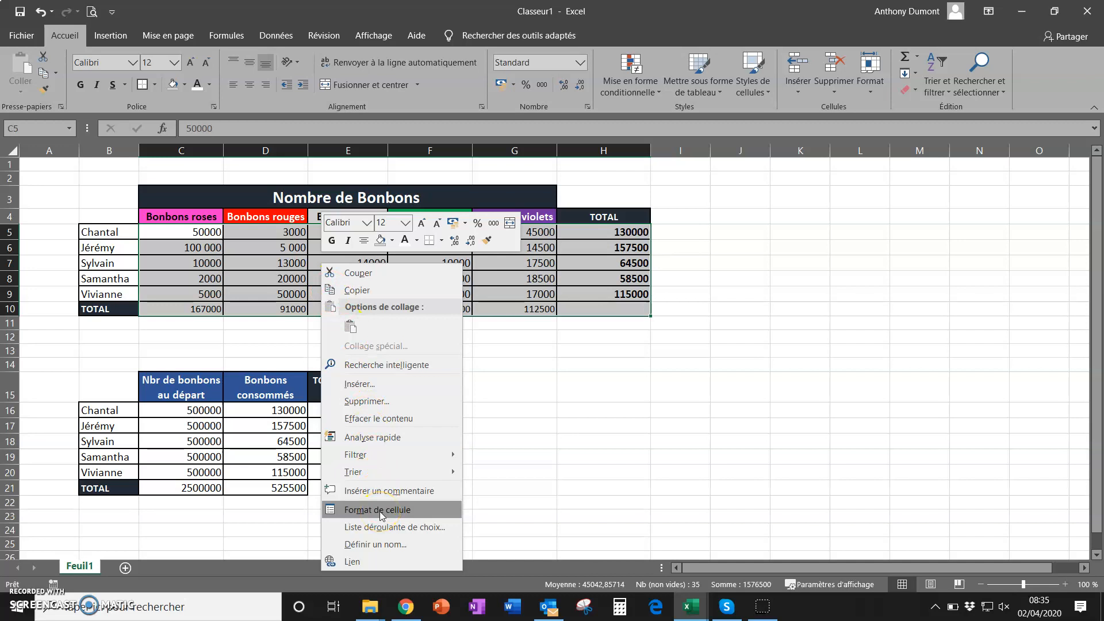
right_click(255, 266)
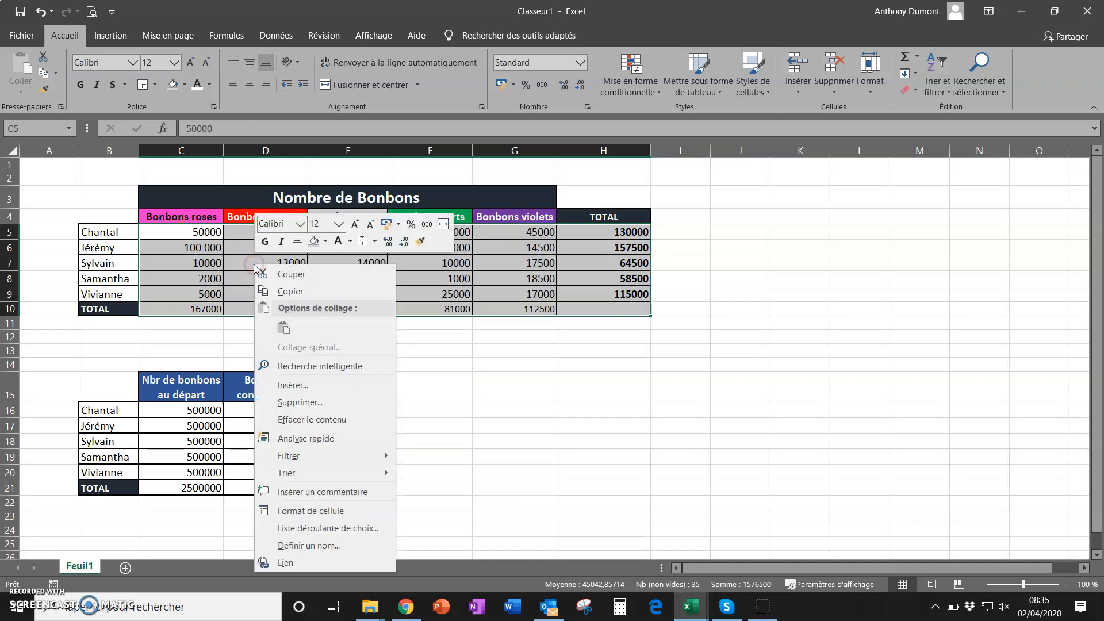
left_click(334, 510)
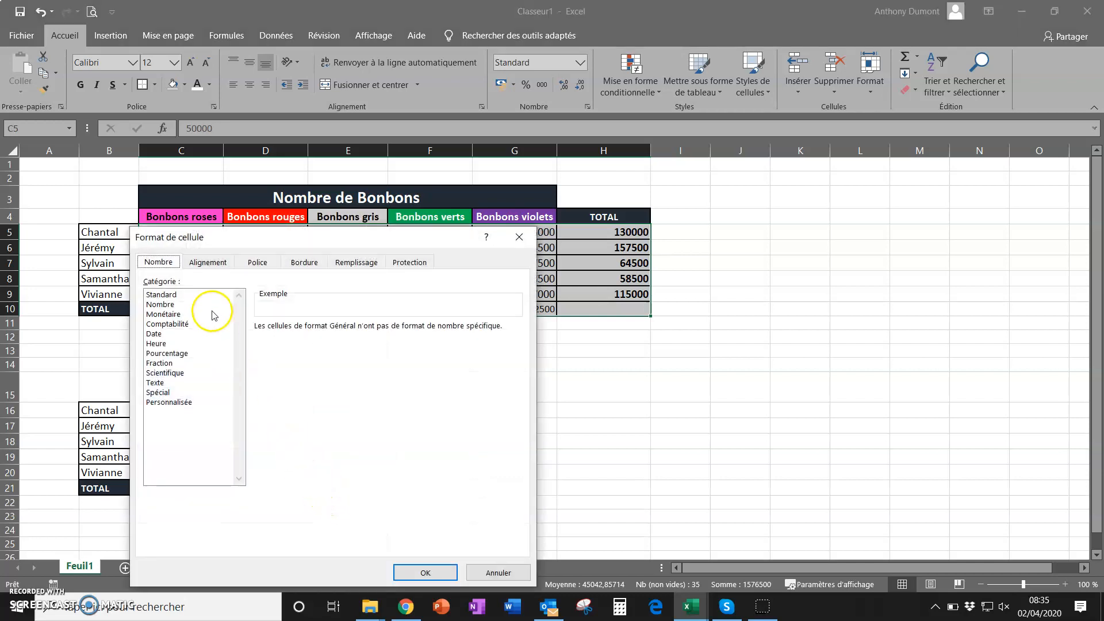
- Look through the alignment, font, border, fill and protection settings of the cell format, returning to the number categories
left_click(198, 263)
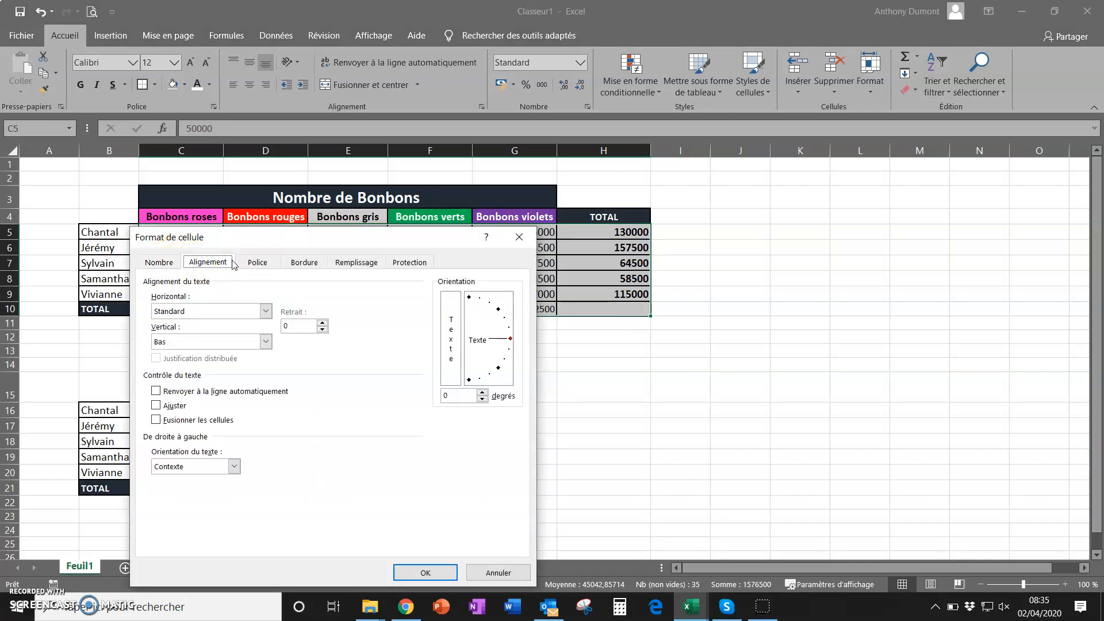
left_click(249, 264)
left_click(303, 264)
left_click(356, 265)
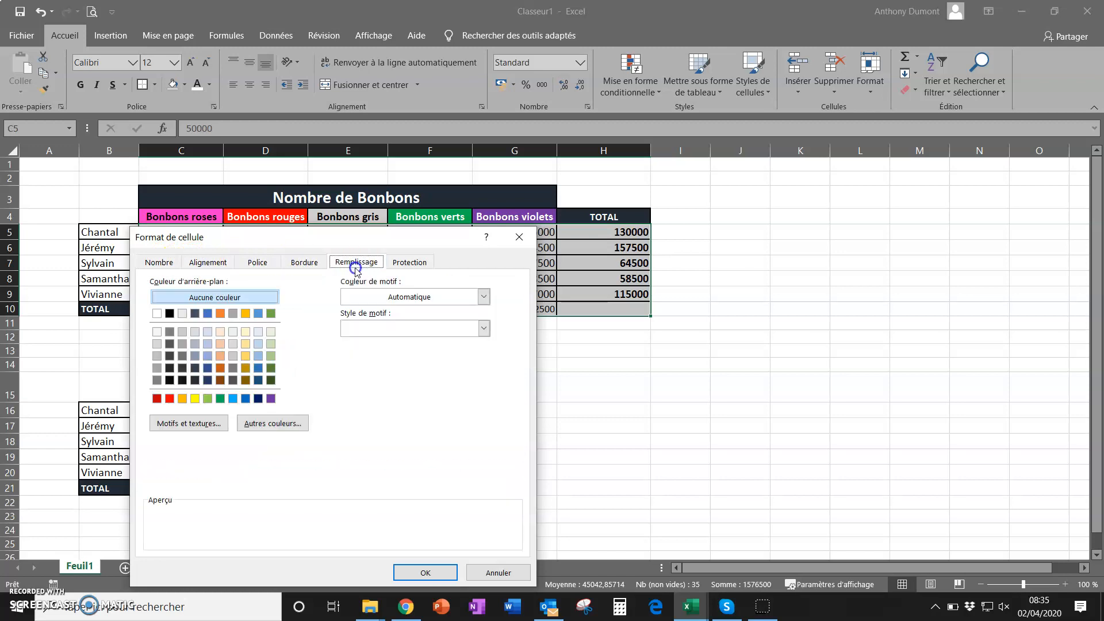
left_click(405, 264)
left_click(205, 264)
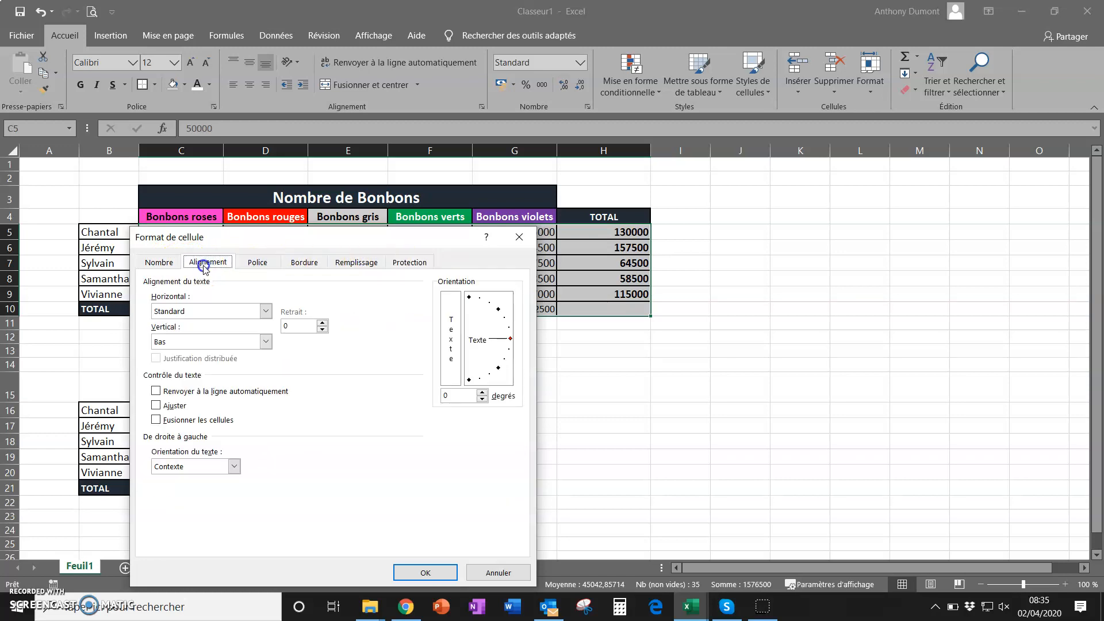
left_click(159, 264)
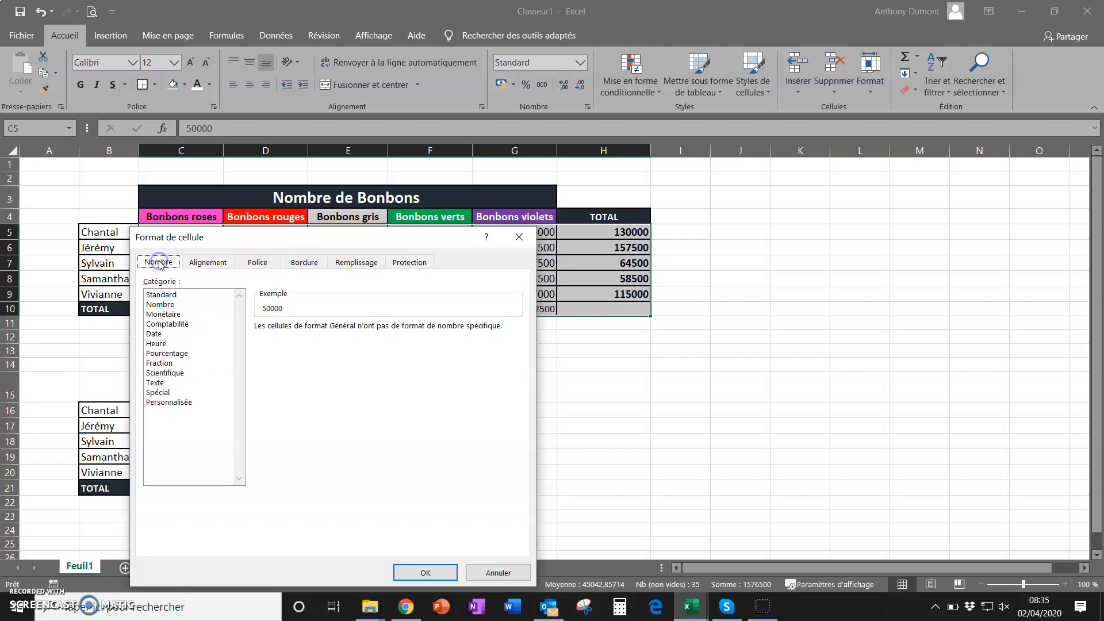
- Choose the Number category with the thousands separator and 0 decimals for C5:H10
left_click(163, 305)
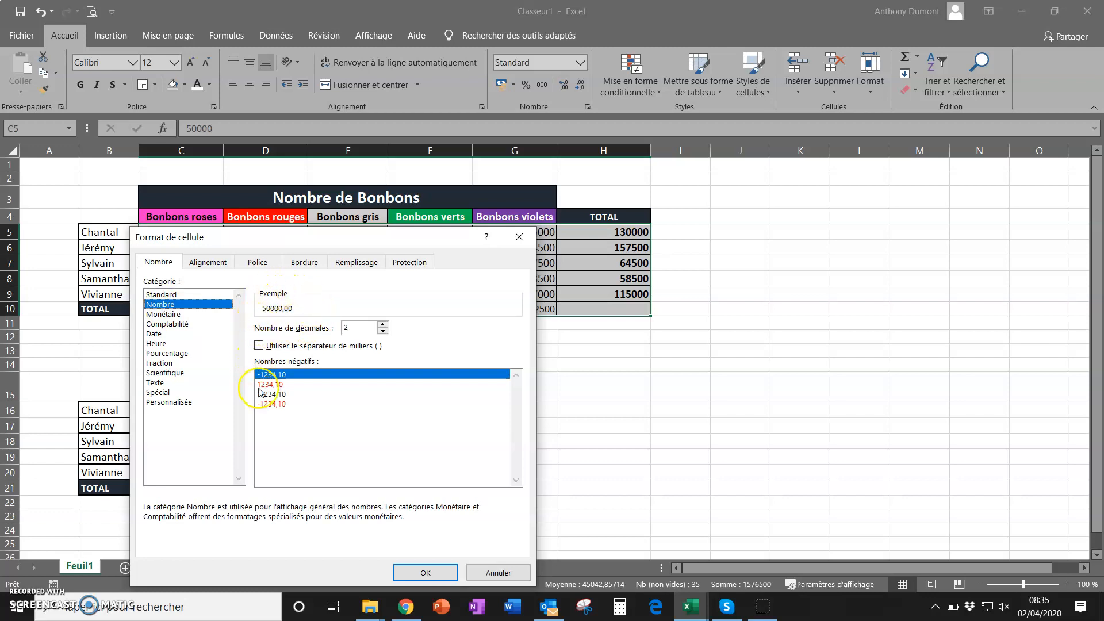
left_click(259, 346)
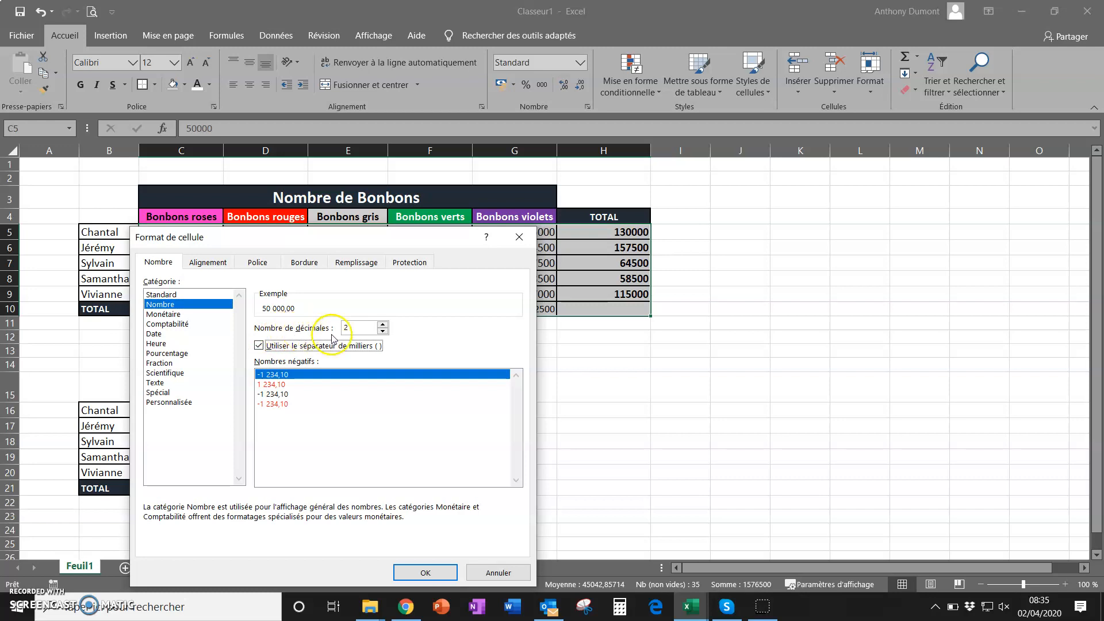
left_click(382, 332)
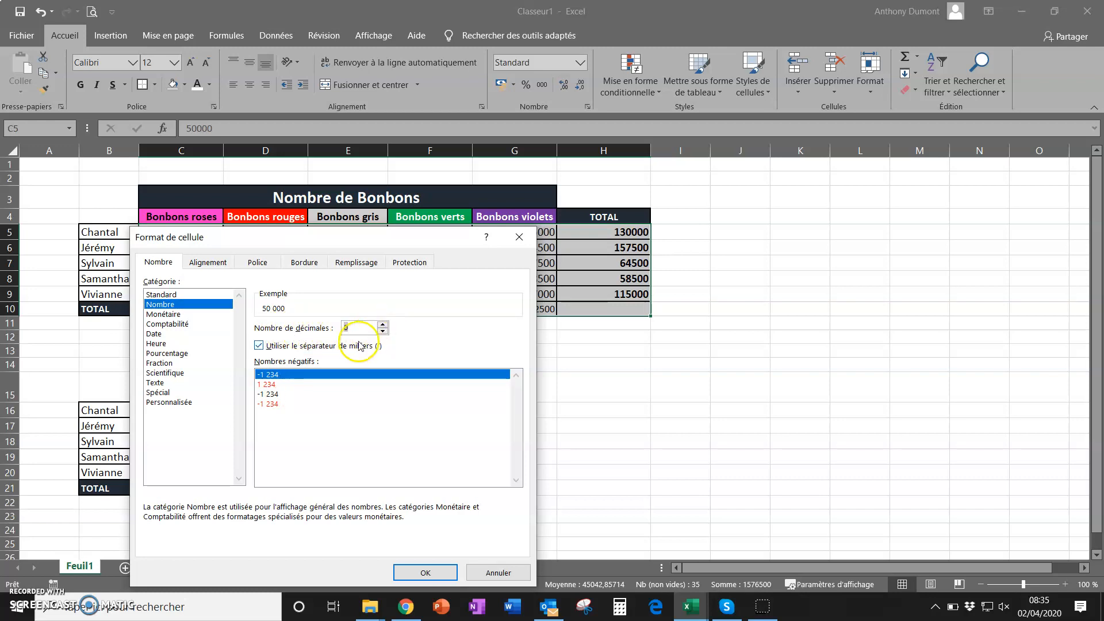
- Try the number format with 4 decimals
left_click(383, 324)
left_click(383, 324)
left_click(382, 324)
left_click(382, 324)
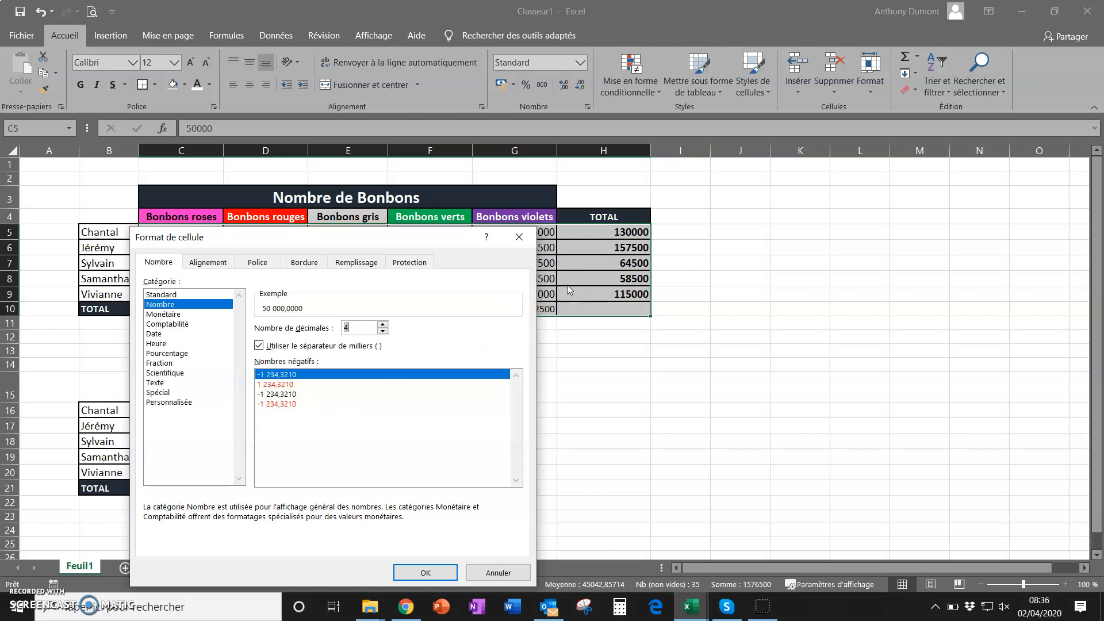
- Set the decimals to 0 with the thousands separator on, and apply the number format to the first table
left_click(383, 333)
left_click(259, 346)
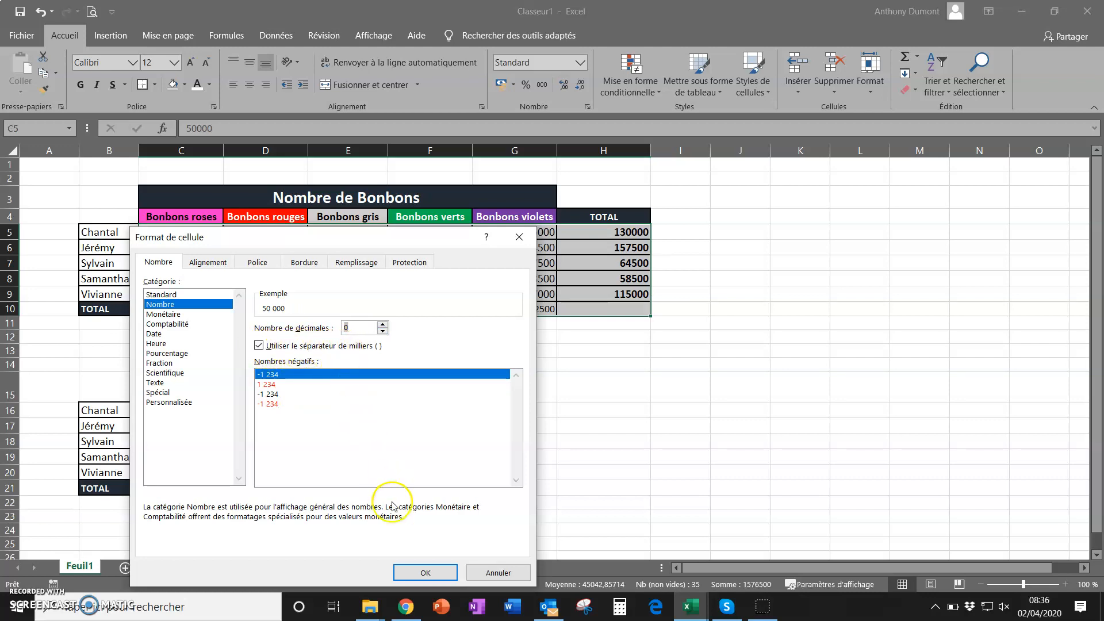
left_click(428, 573)
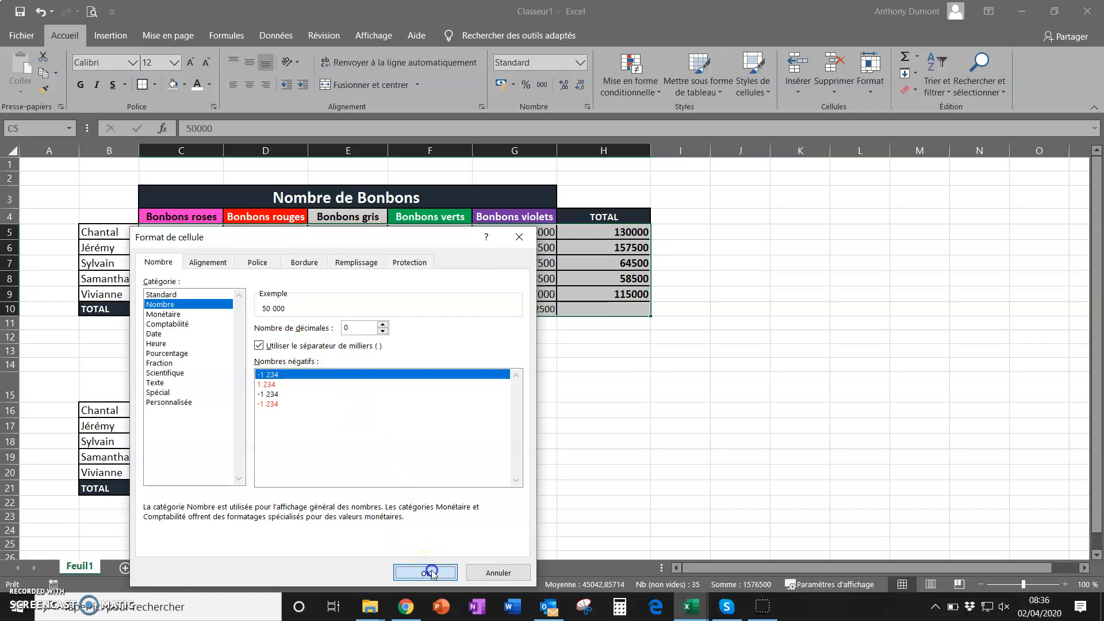
left_click(377, 280)
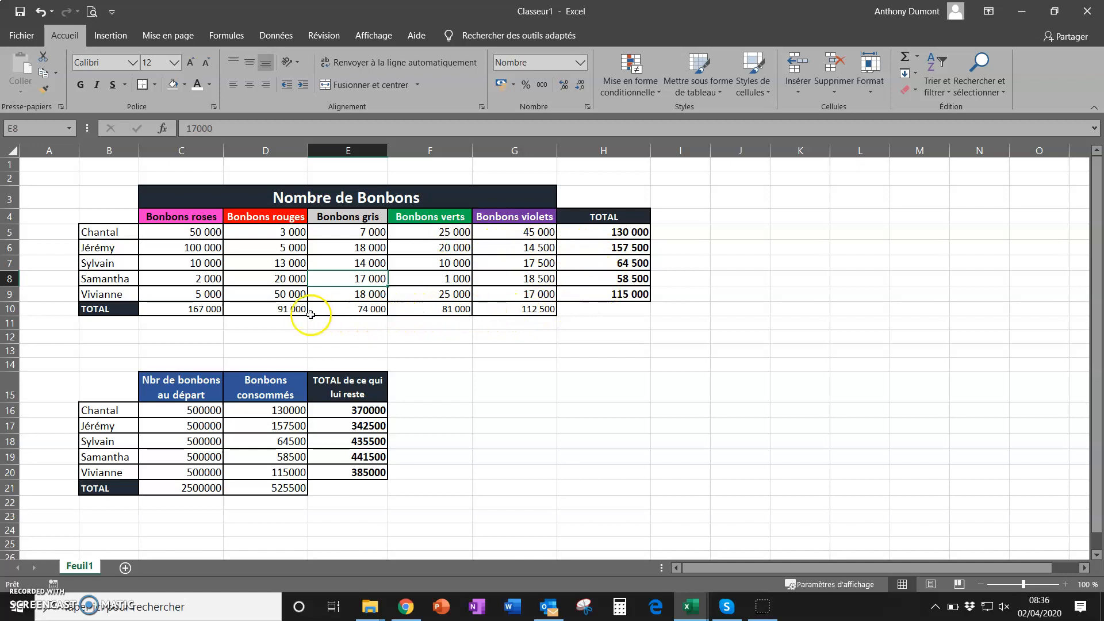
- Format the second table's values in C16:E21 as Number with the thousands separator and 0 decimals
left_click_drag(181, 419, 350, 488)
left_click(233, 419)
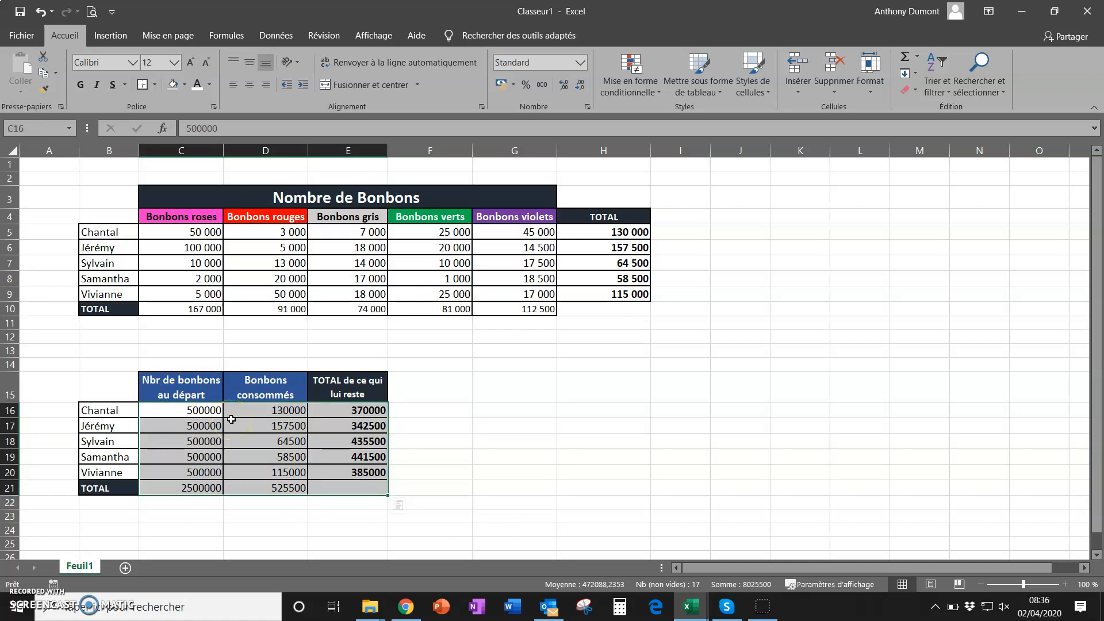
right_click(232, 420)
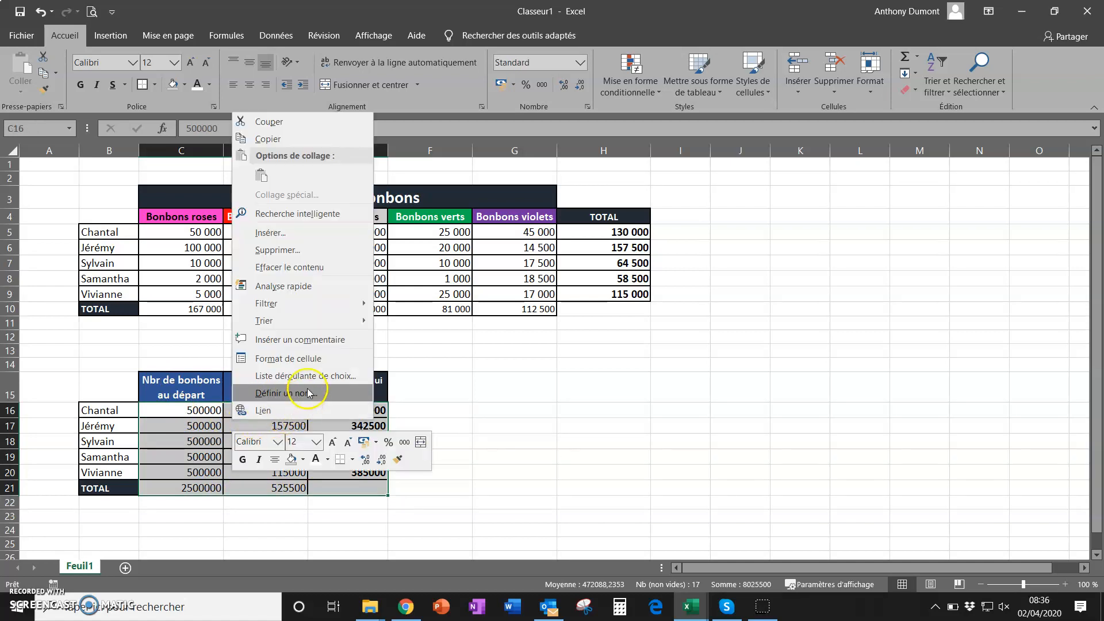
left_click(299, 359)
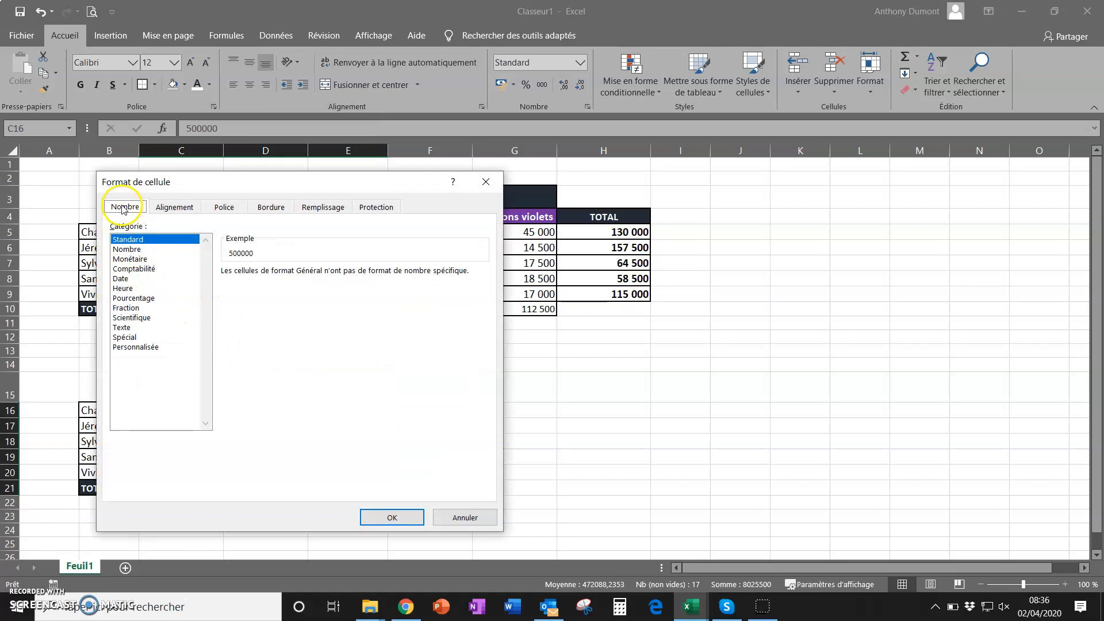
left_click(130, 251)
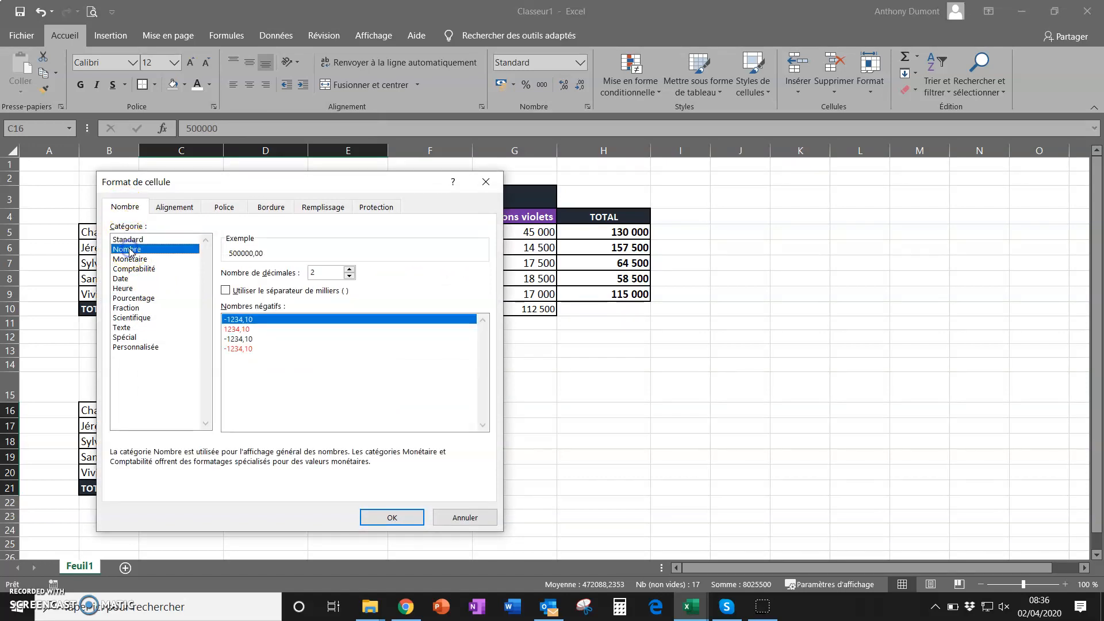
left_click(224, 291)
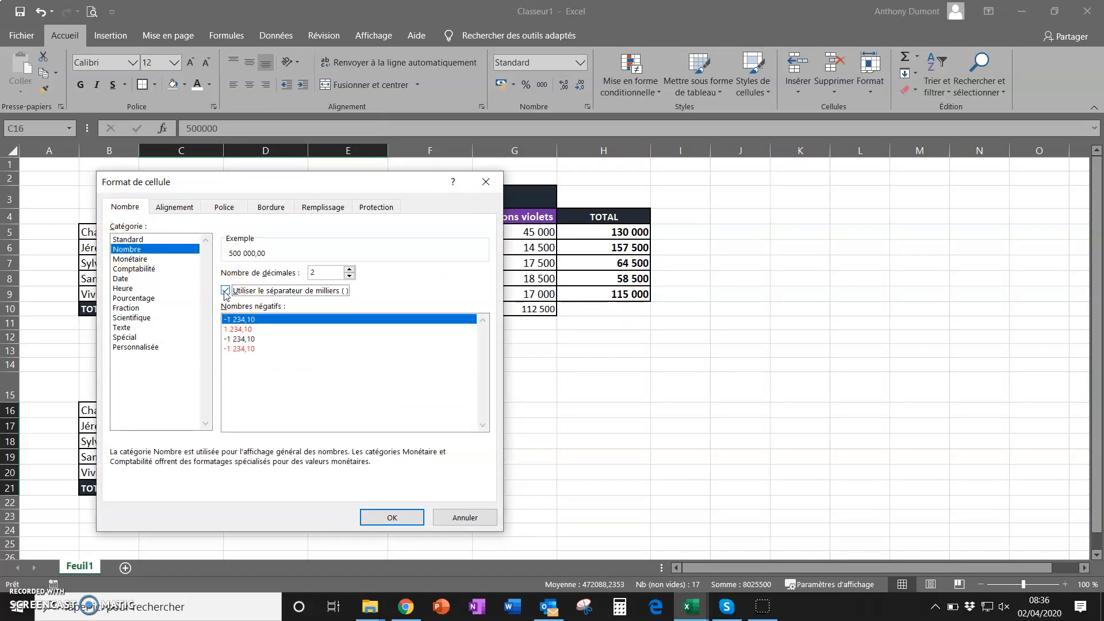
left_click(349, 276)
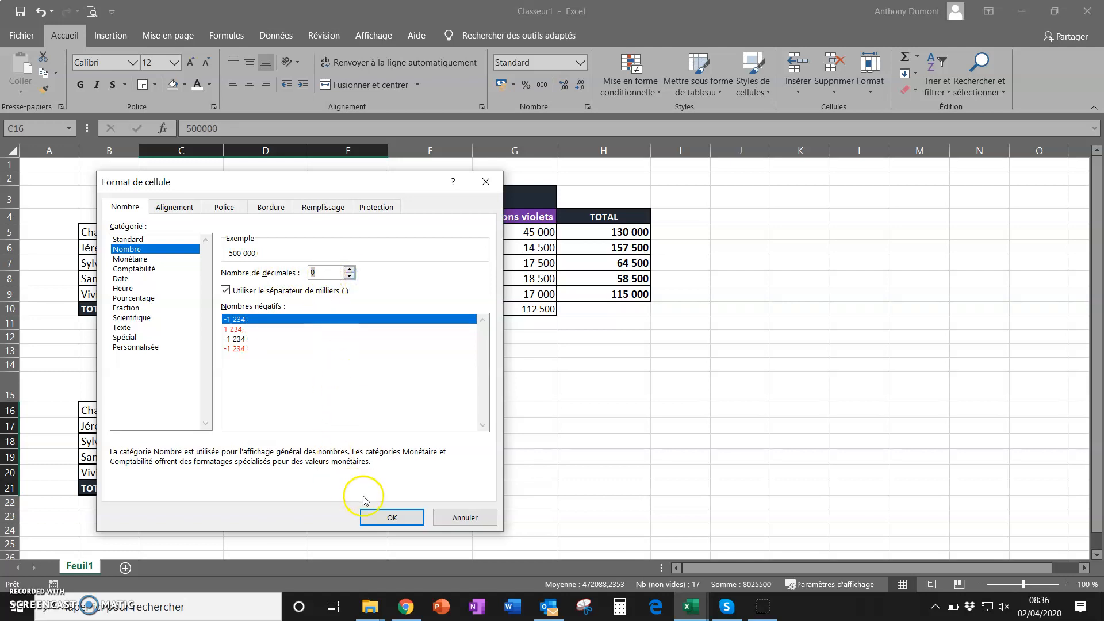
left_click(382, 519)
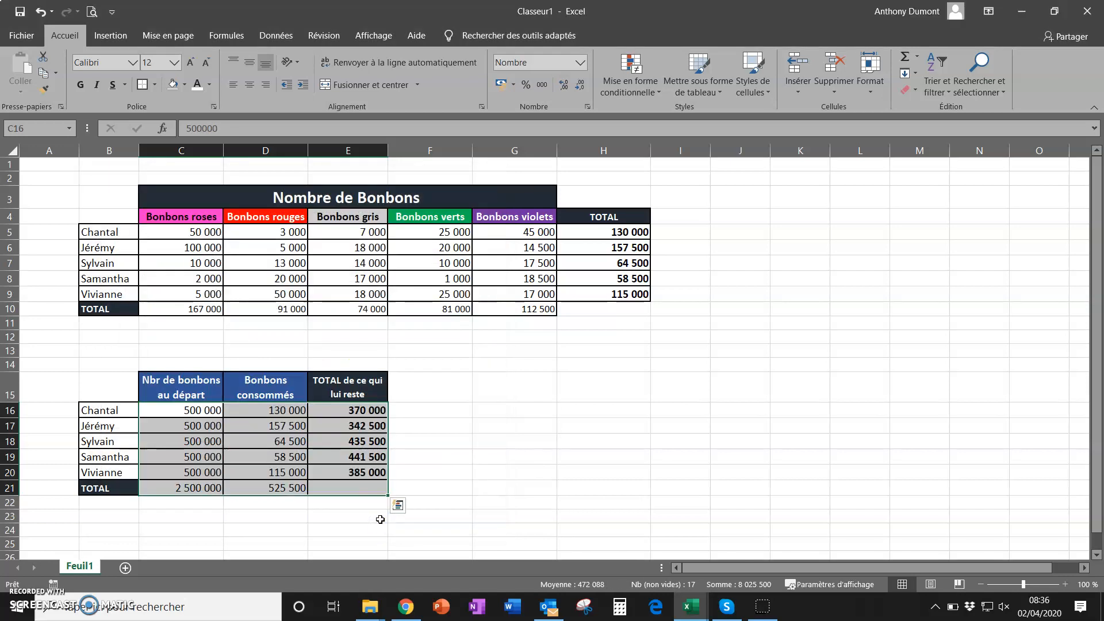
left_click(463, 448)
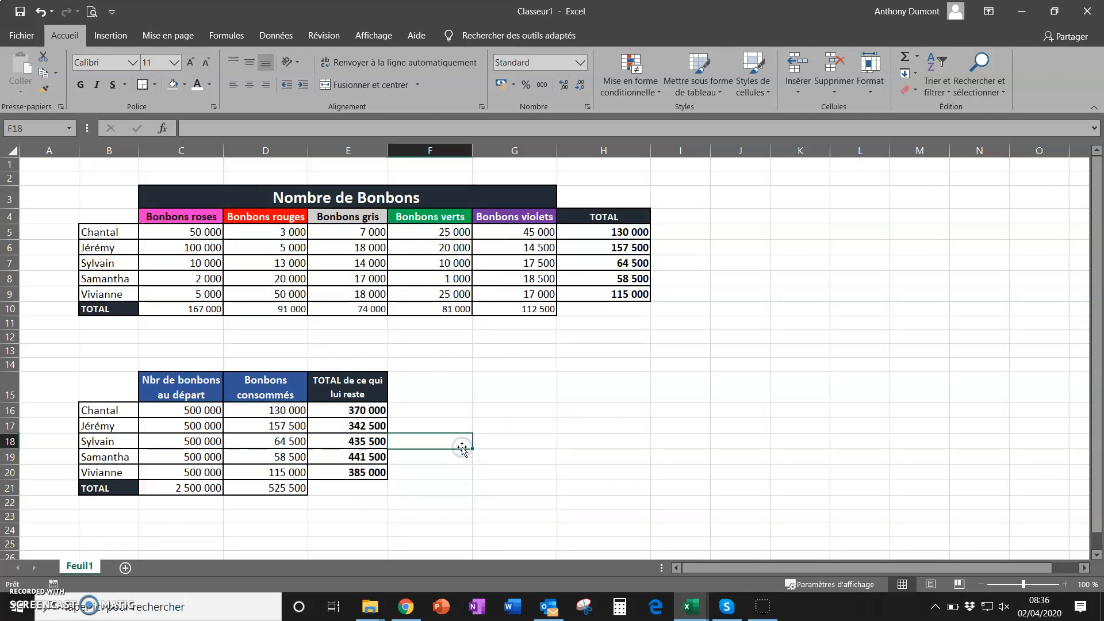